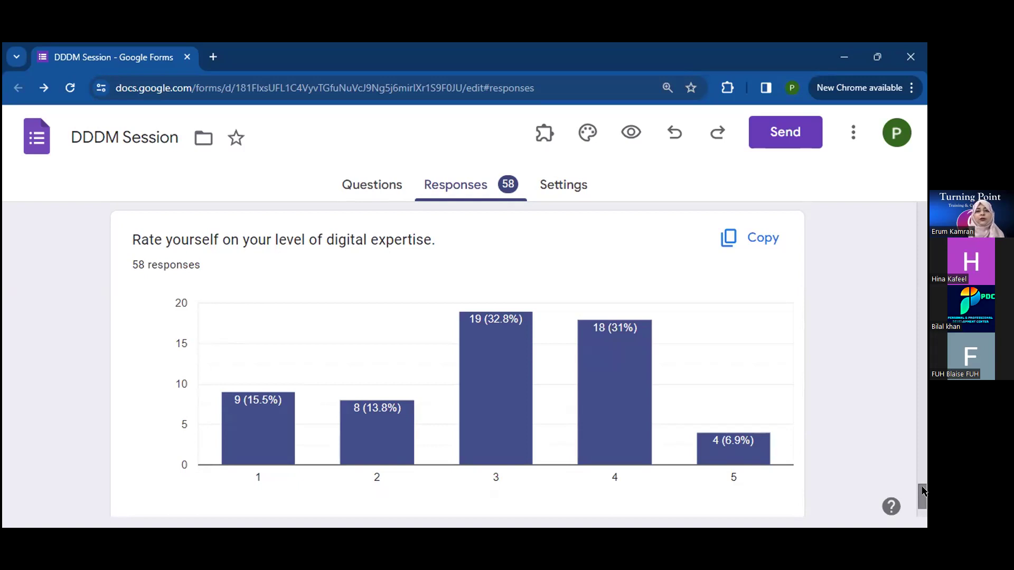
pyautogui.moveTo(921, 497); pyautogui.dragTo(921, 362)
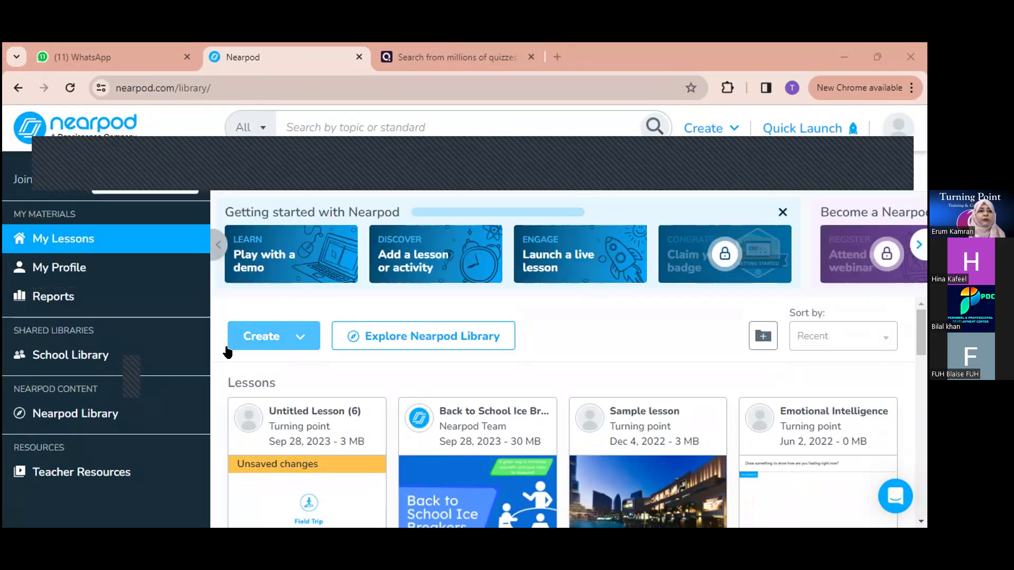
# Step: Open the Reports section in Nearpod and look through the list of post-session lesson reports
pyautogui.click(91, 292)
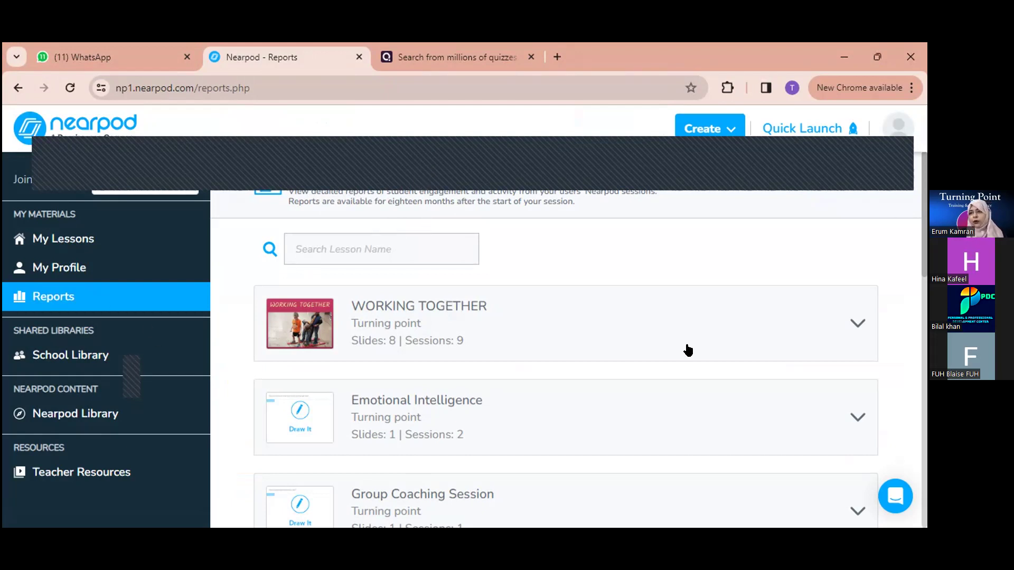
pyautogui.scroll(-1, 922, 240)
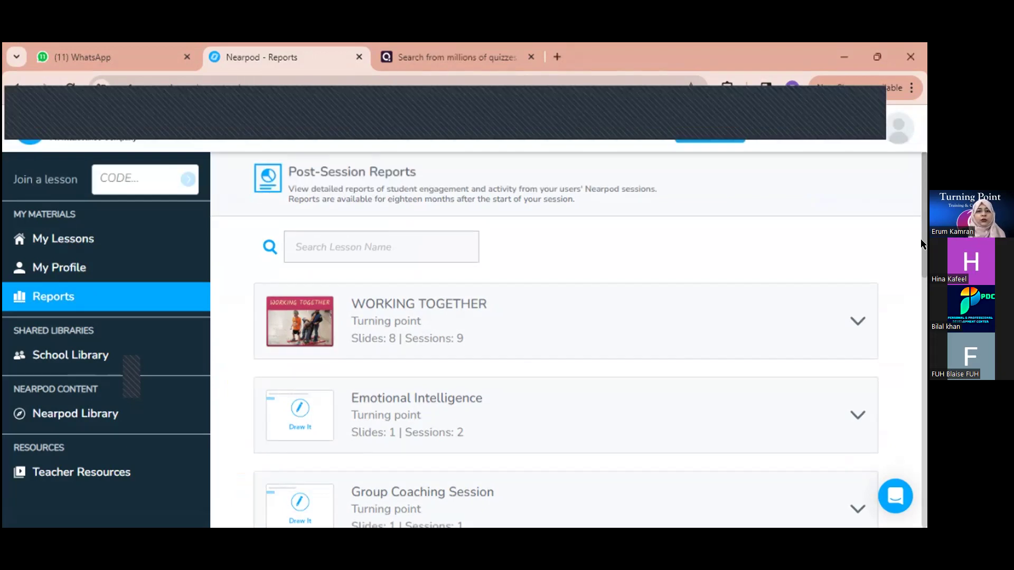
pyautogui.scroll(-12, 922, 258)
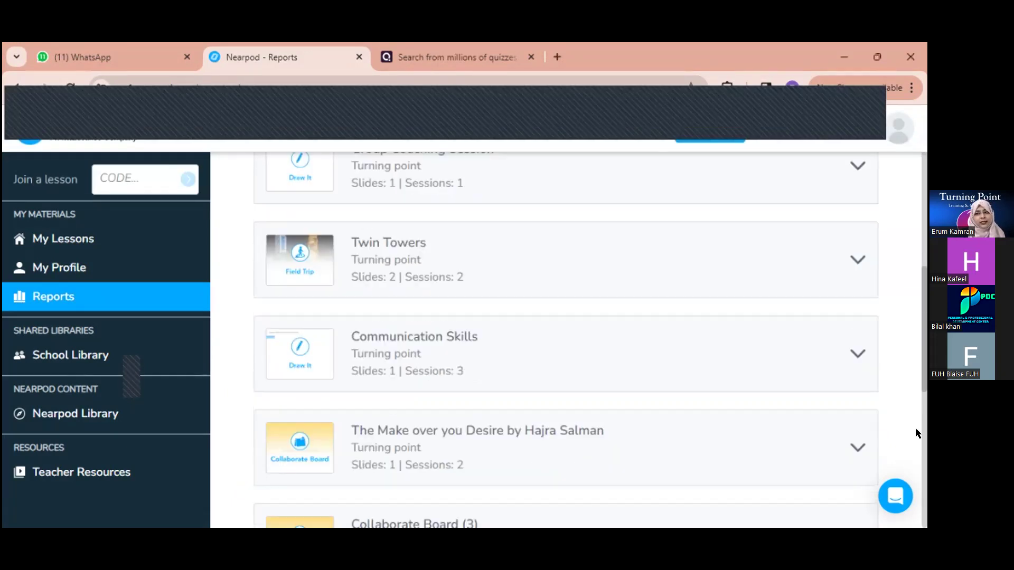
pyautogui.moveTo(922, 408); pyautogui.dragTo(923, 227)
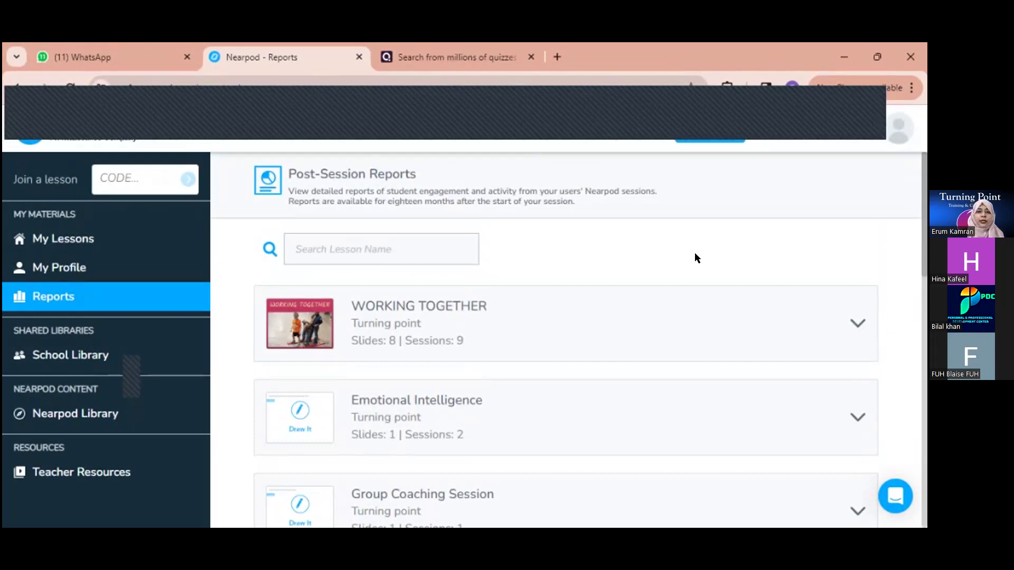
# Step: Expand the WORKING TOGETHER lesson's sessions and open the report for the Dec 4, 2022 session
pyautogui.click(399, 304)
pyautogui.moveTo(924, 237); pyautogui.dragTo(924, 346)
pyautogui.scroll(5, 572, 340)
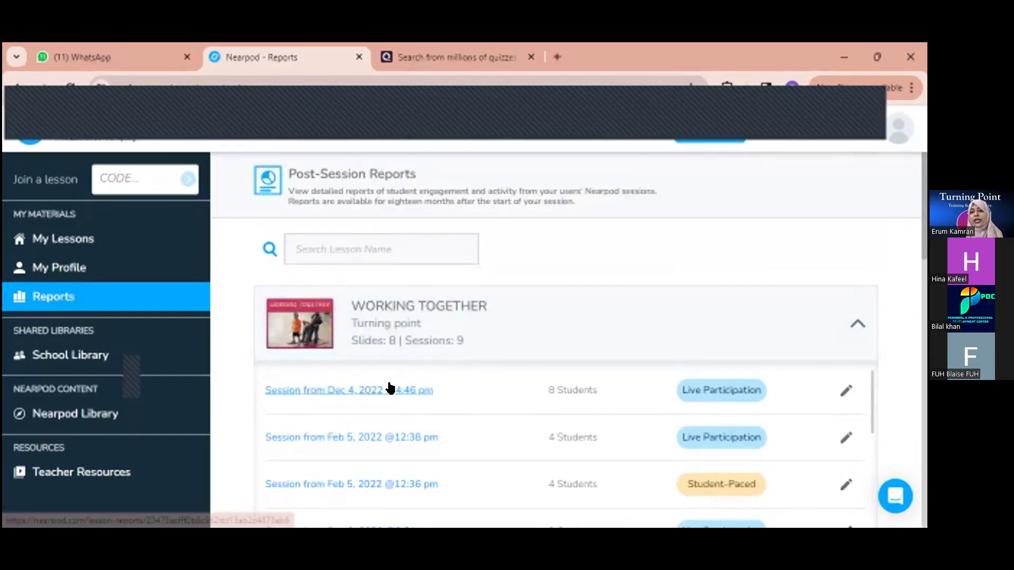
pyautogui.click(390, 389)
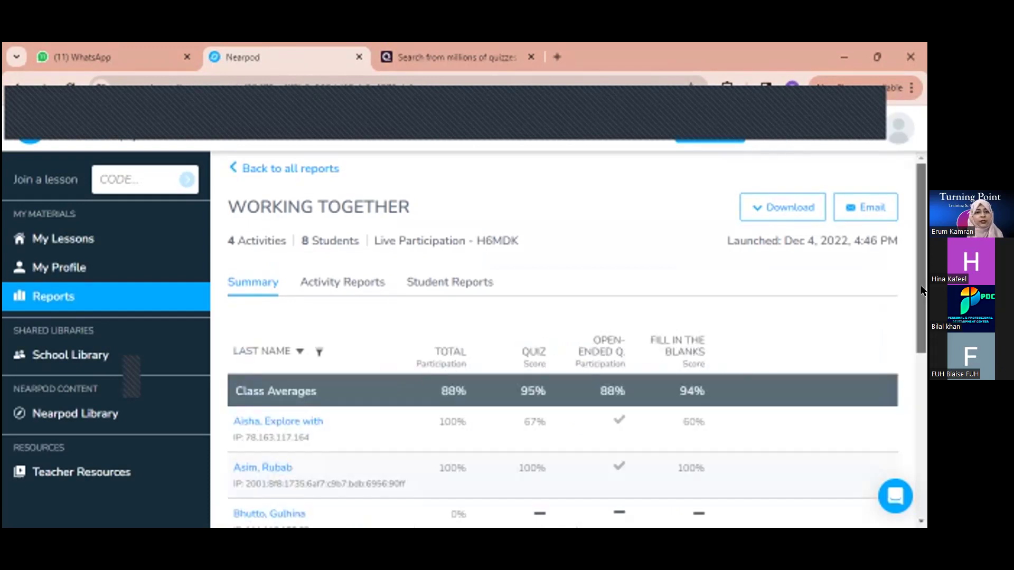
# Step: Review the session summary table with class averages and each student's participation, quiz and fill-in-the-blanks scores
pyautogui.moveTo(921, 290); pyautogui.dragTo(923, 499)
pyautogui.moveTo(923, 405); pyautogui.dragTo(923, 243)
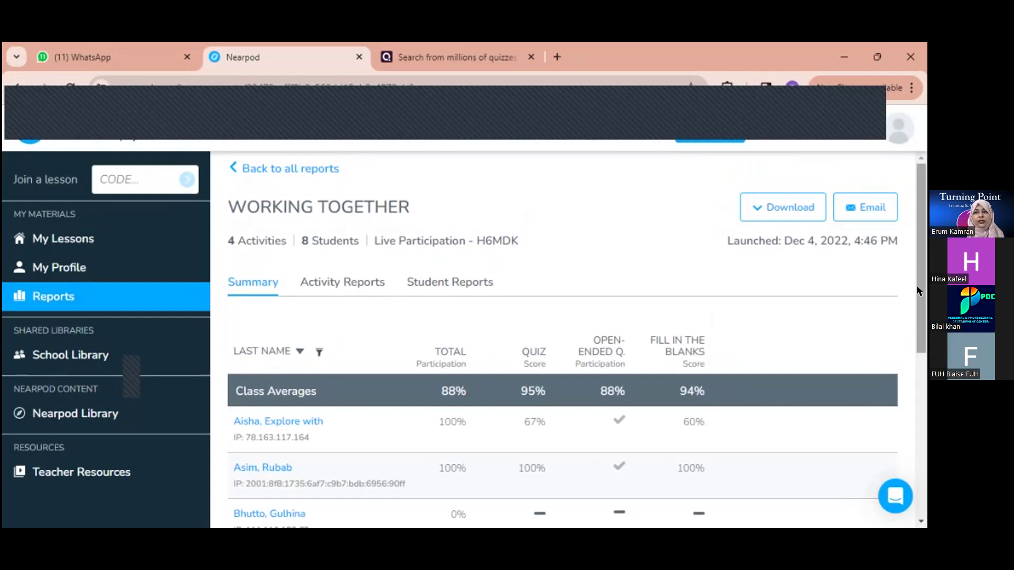
pyautogui.moveTo(915, 278); pyautogui.dragTo(922, 336)
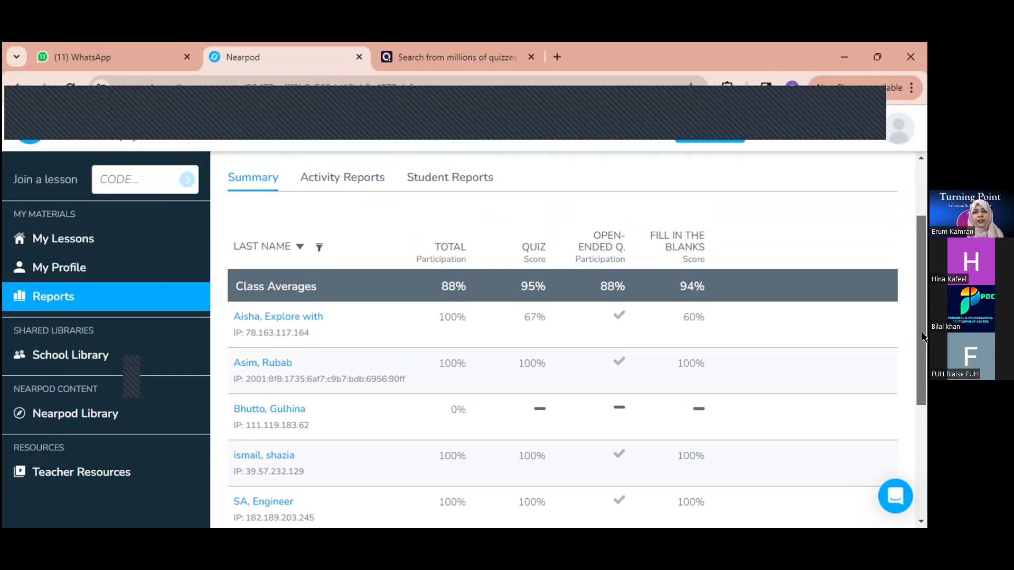
pyautogui.scroll(1, 923, 337)
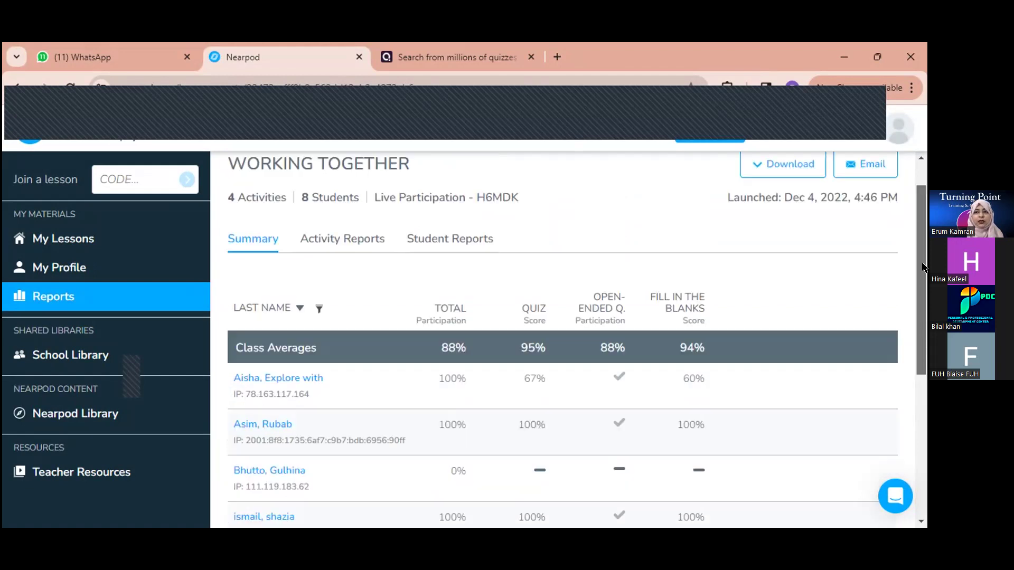
pyautogui.scroll(1, 632, 374)
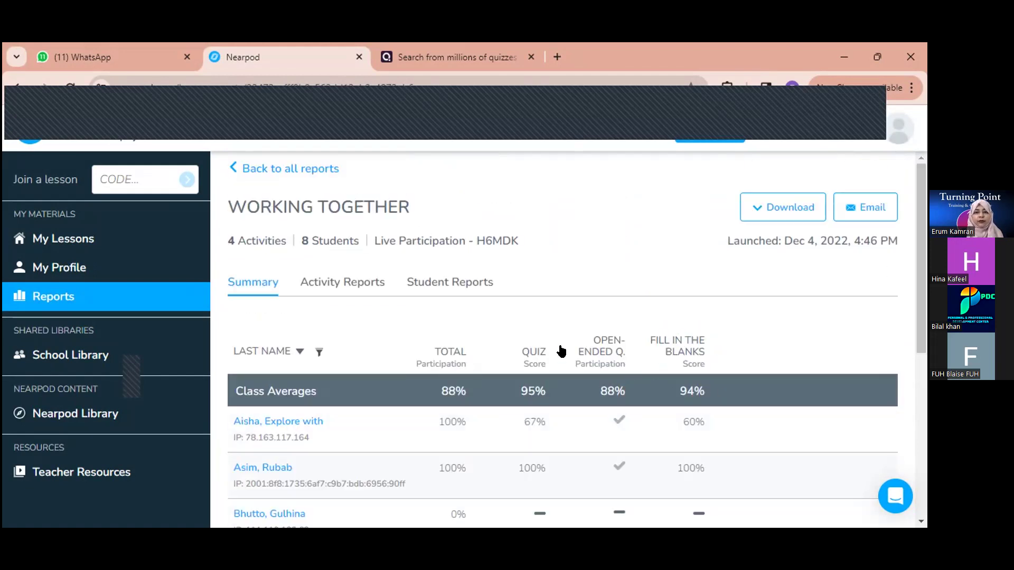
# Step: View the session's activity reports, going from the Collaborate Board activity to the Quiz activity
pyautogui.click(369, 284)
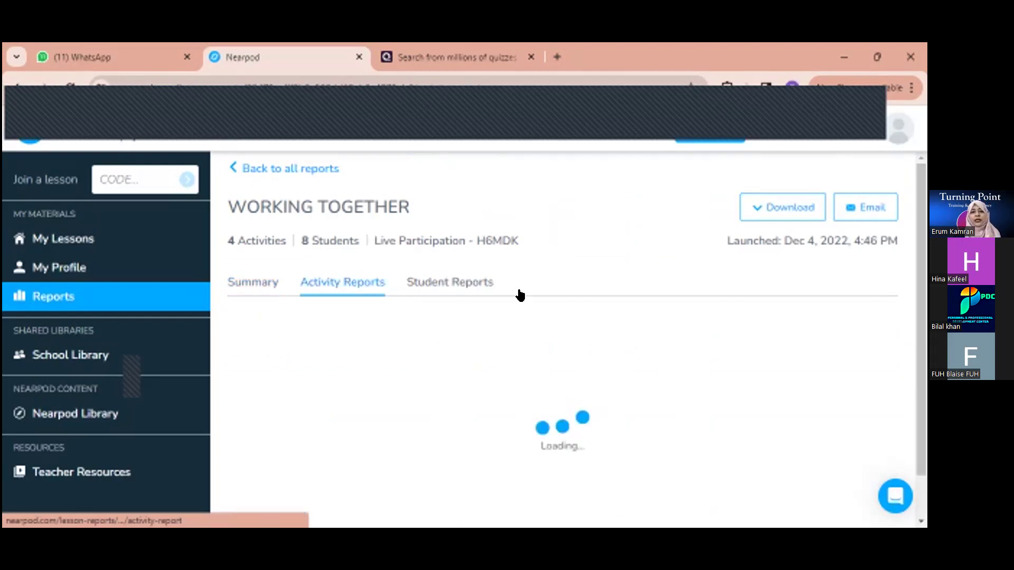
pyautogui.scroll(-1, 918, 280)
pyautogui.scroll(-3, 919, 316)
pyautogui.scroll(3, 919, 337)
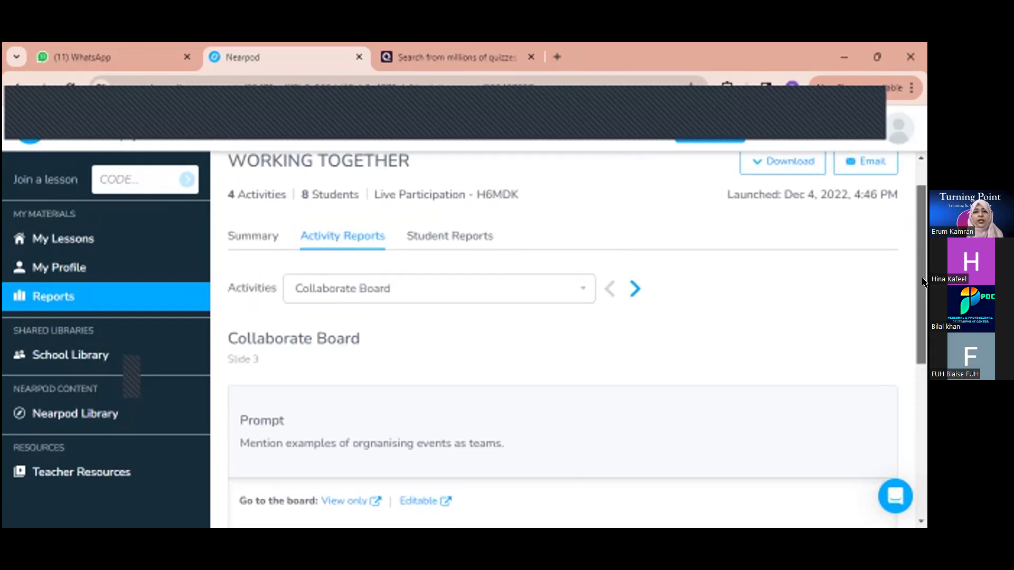
pyautogui.click(634, 289)
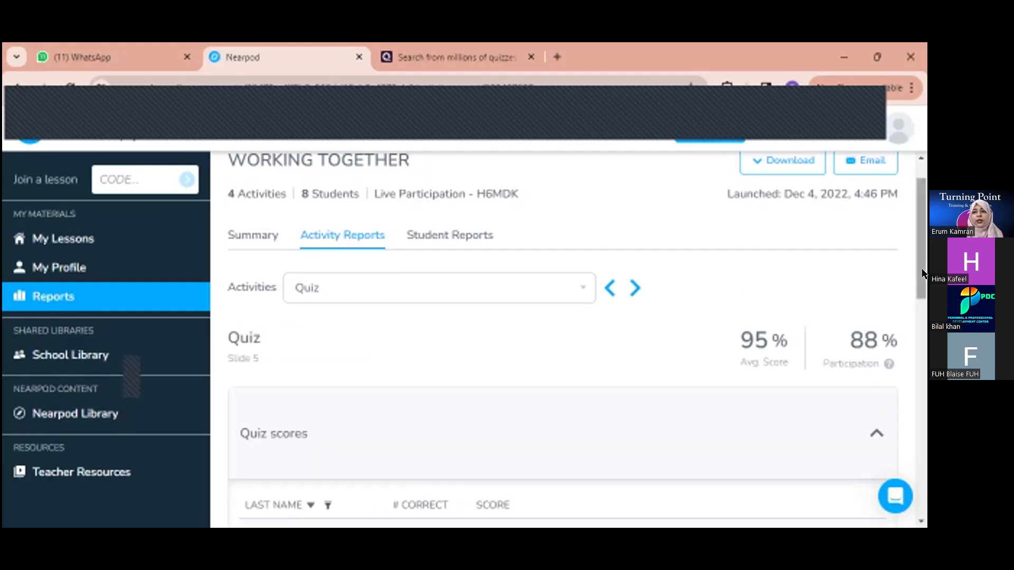
pyautogui.moveTo(923, 281); pyautogui.dragTo(919, 232)
pyautogui.scroll(-1, 923, 281)
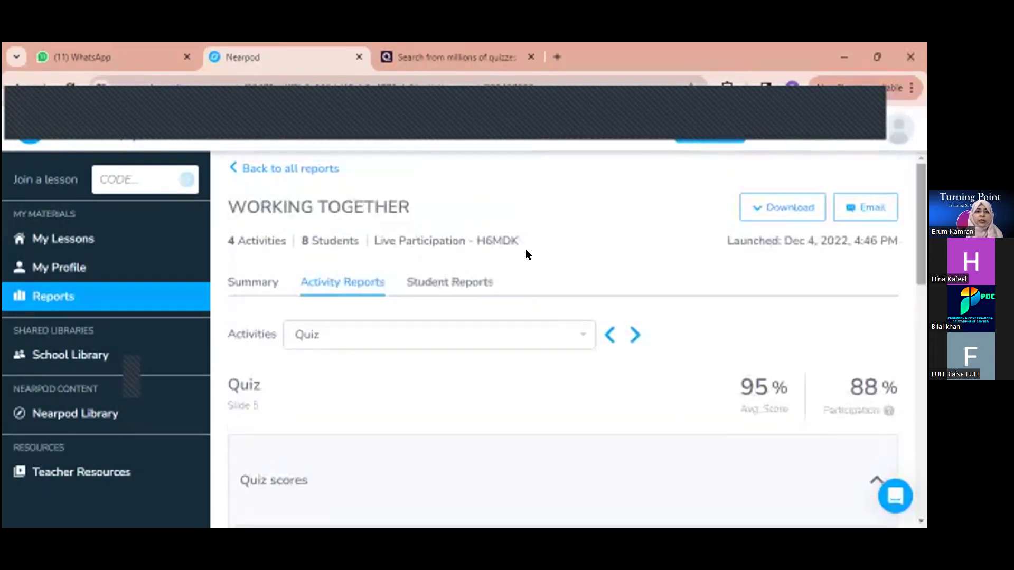
# Step: Show the individual student reports and go on to the next student's Collaborate Board and Quiz results
pyautogui.click(473, 281)
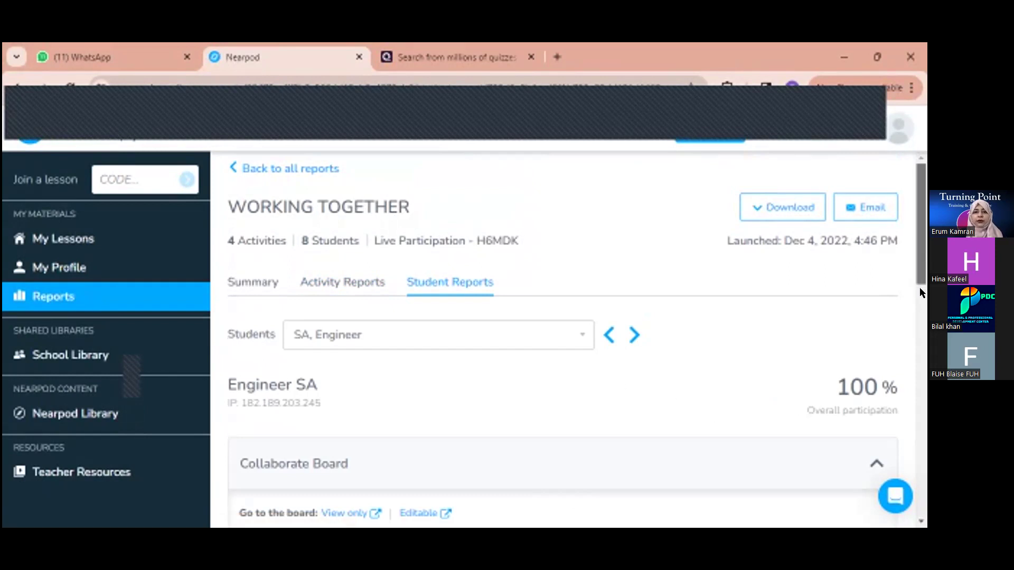
pyautogui.scroll(-3, 920, 286)
pyautogui.scroll(3, 920, 285)
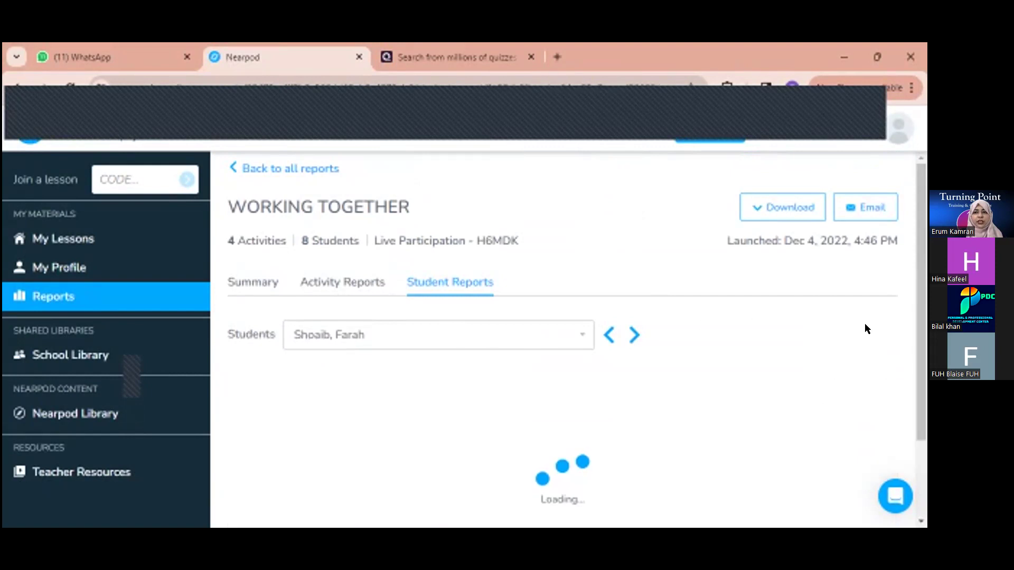
pyautogui.scroll(-2, 921, 317)
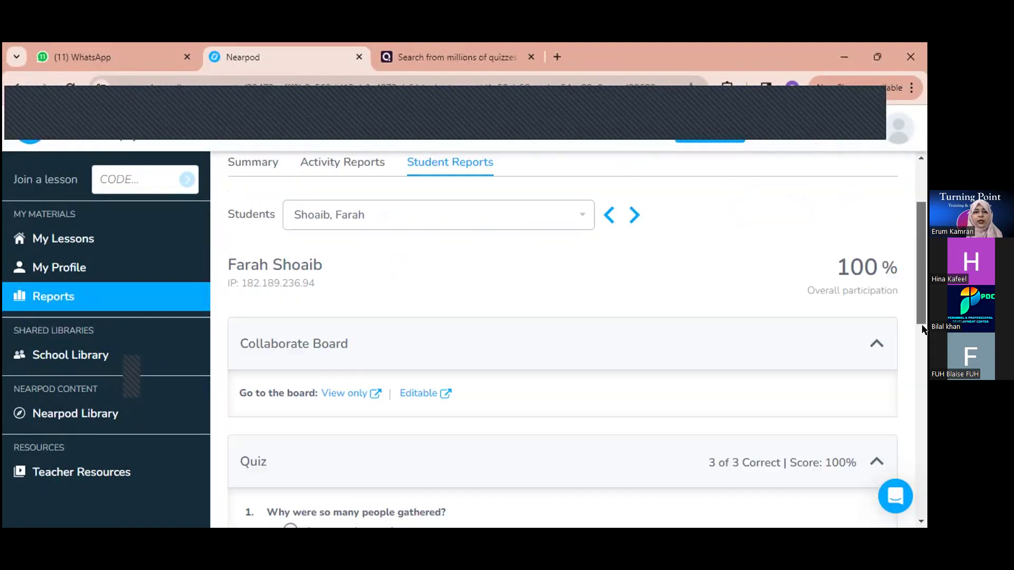
pyautogui.scroll(-3, 922, 328)
pyautogui.scroll(5, 922, 249)
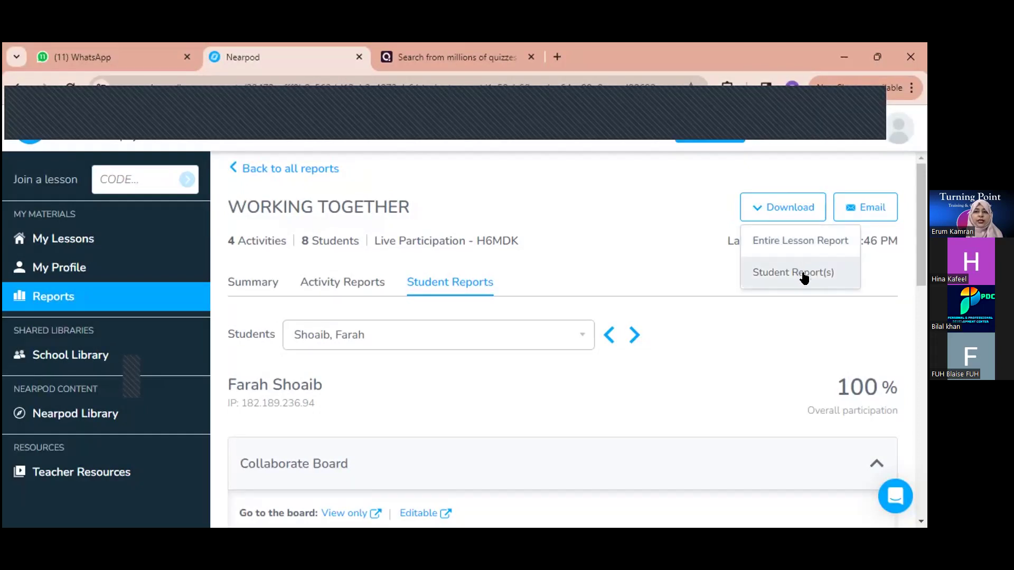
# Step: Download the selected student's report as a PDF to the local drive and open the downloaded file
pyautogui.click(802, 274)
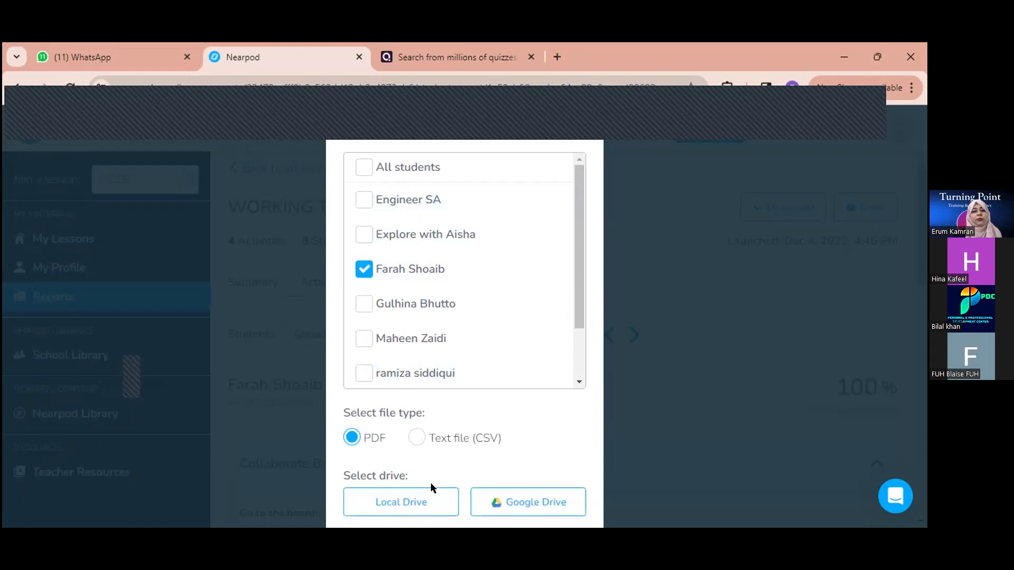
pyautogui.click(415, 508)
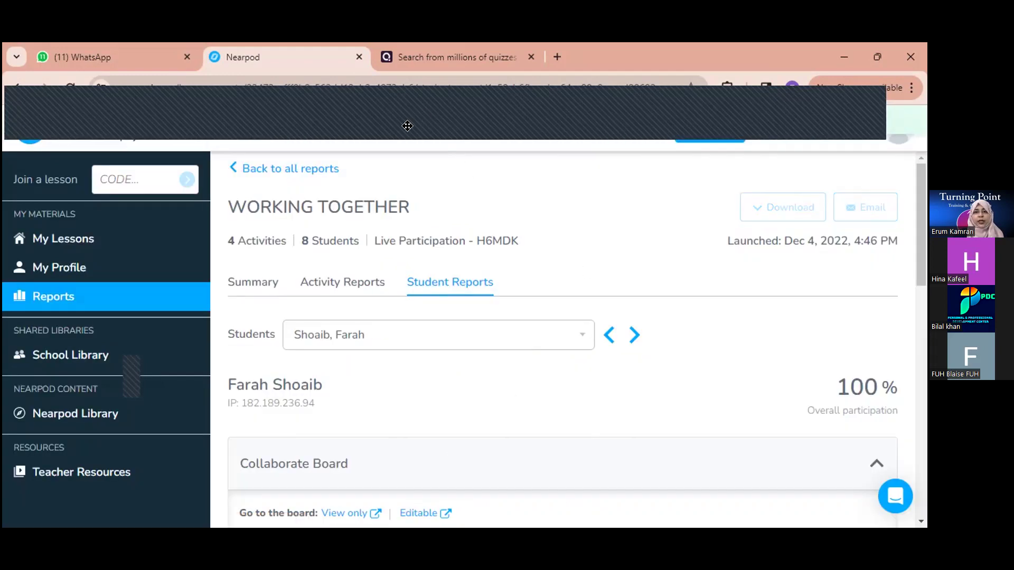
pyautogui.click(741, 91)
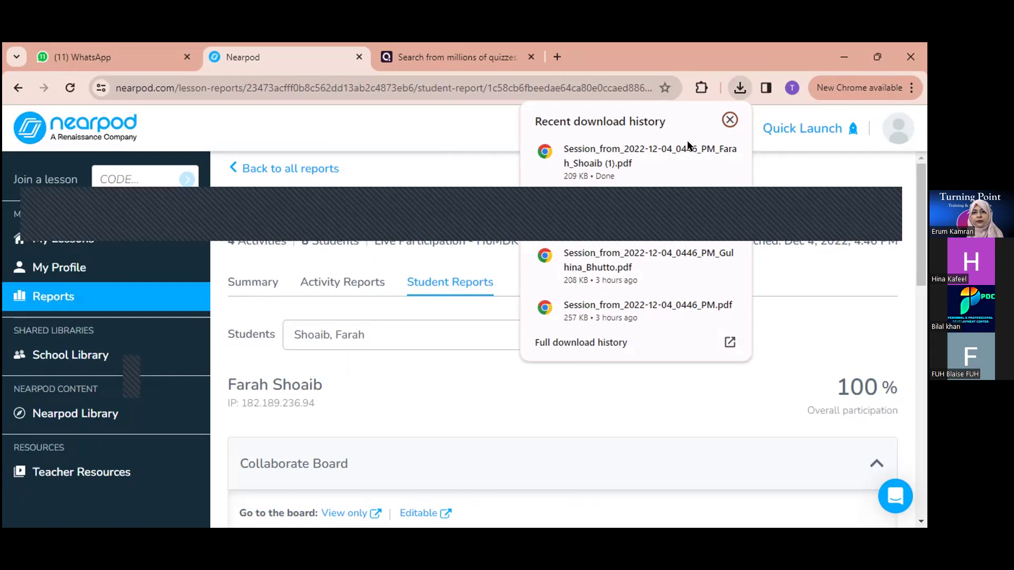
pyautogui.moveTo(684, 145)
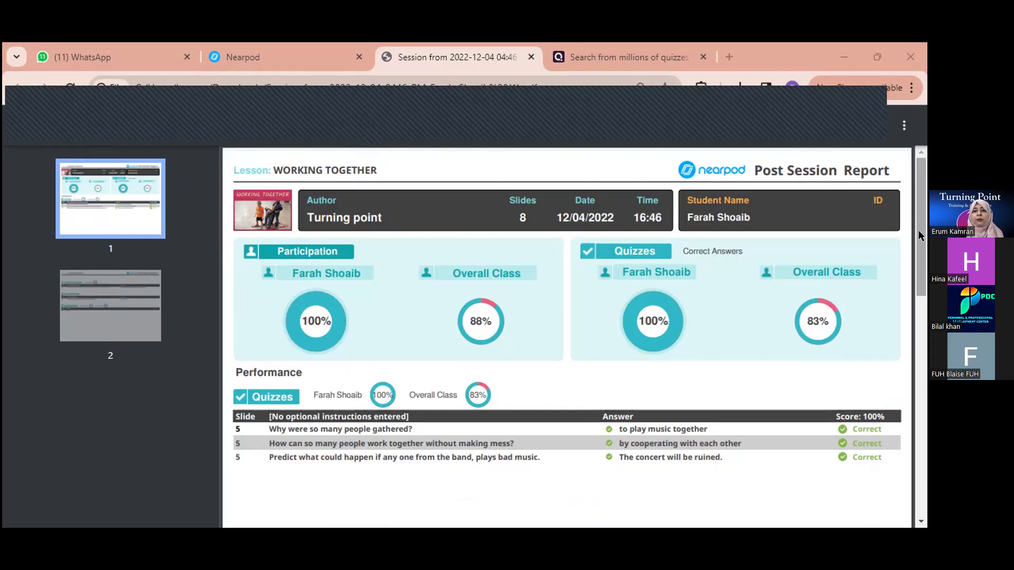
# Step: Examine the student's PDF Post Session Report, comparing participation and quiz answers with the overall class
pyautogui.scroll(-1, 918, 238)
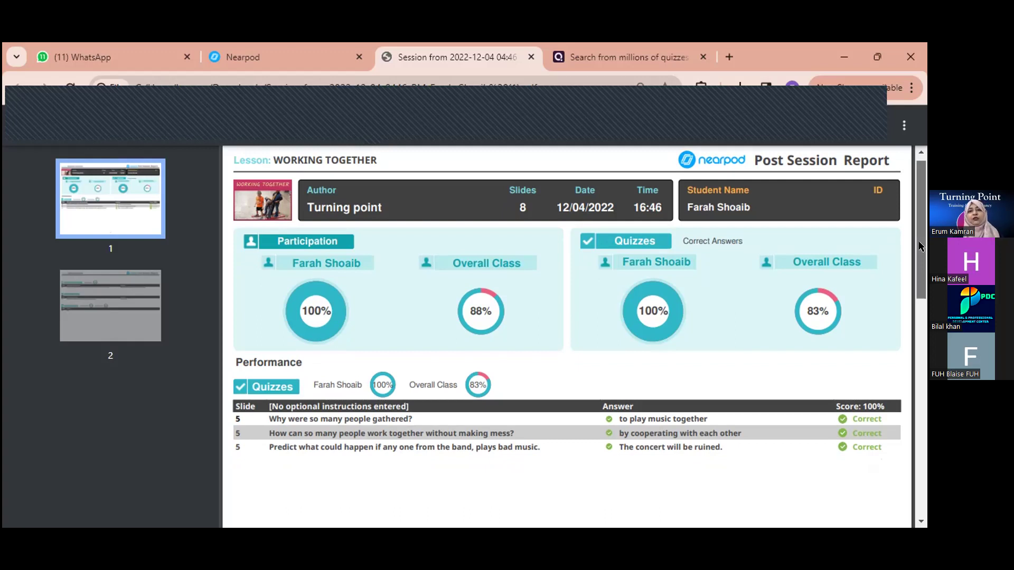
pyautogui.scroll(-2, 918, 240)
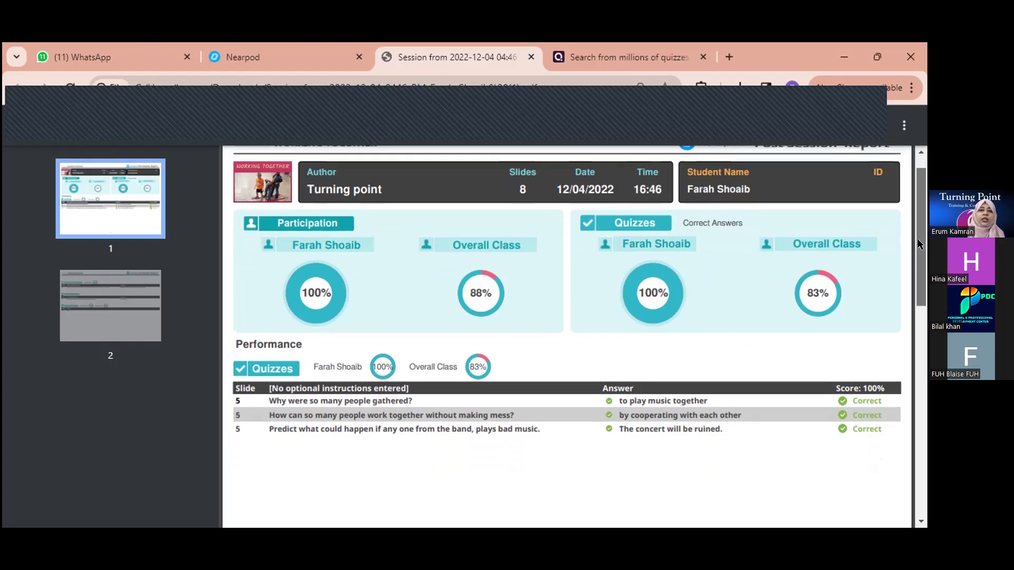
pyautogui.scroll(1, 917, 238)
pyautogui.scroll(-2, 917, 246)
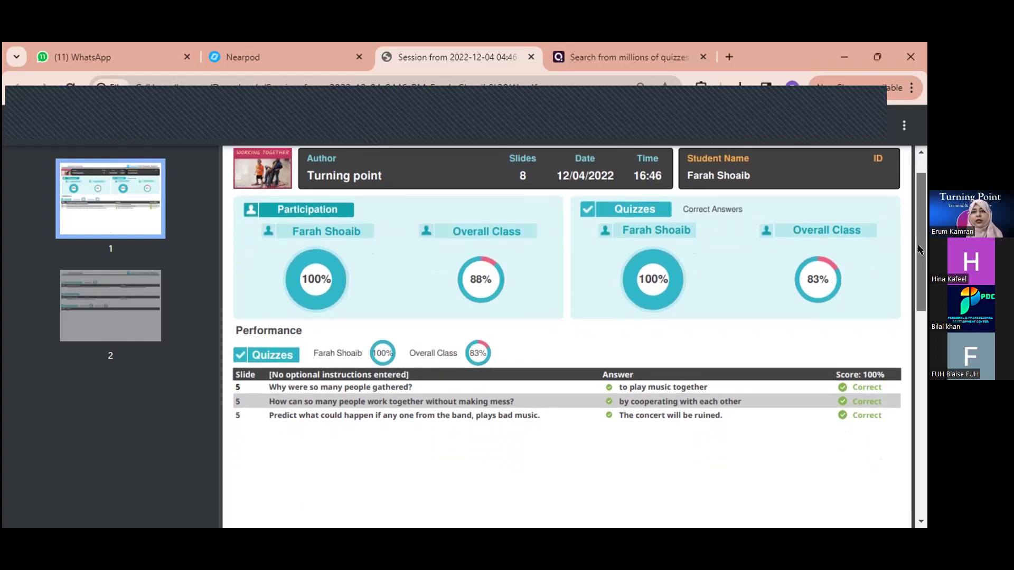
pyautogui.moveTo(917, 249); pyautogui.dragTo(918, 275)
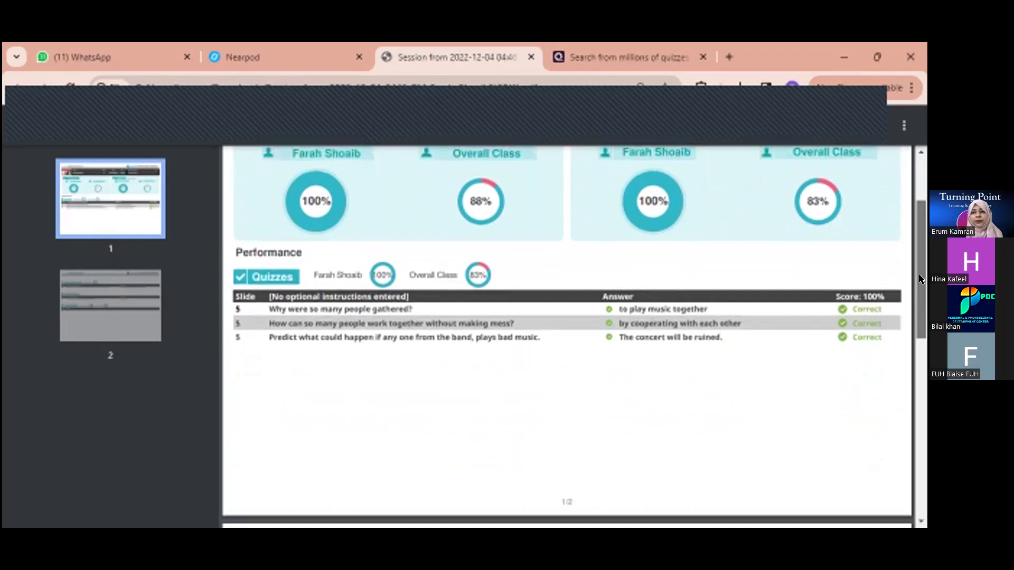
pyautogui.moveTo(918, 274); pyautogui.dragTo(923, 208)
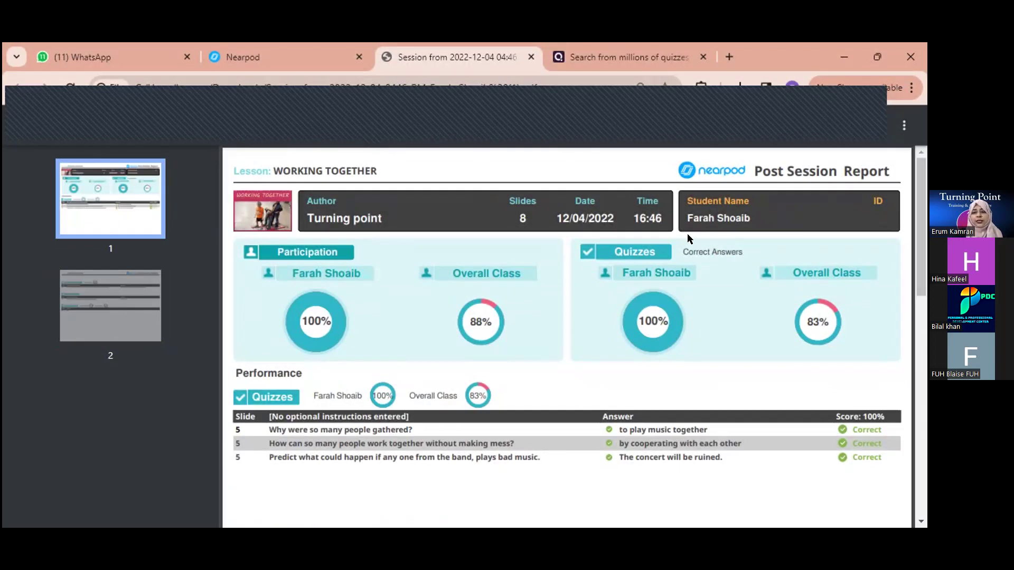
# Step: Switch to Quizizz, open its reports list and look through the past live quizzes
pyautogui.click(619, 56)
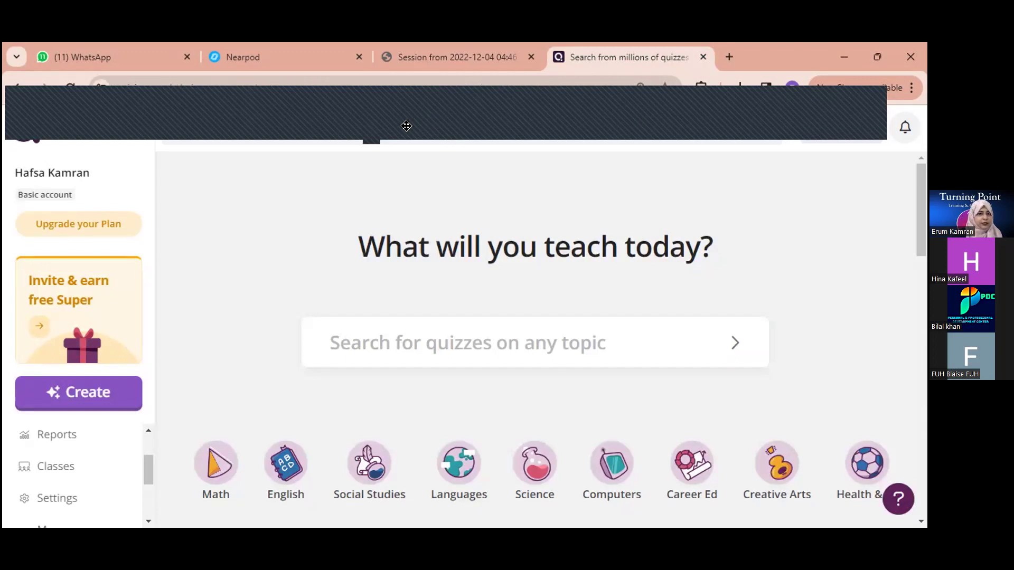
pyautogui.moveTo(922, 212); pyautogui.dragTo(924, 248)
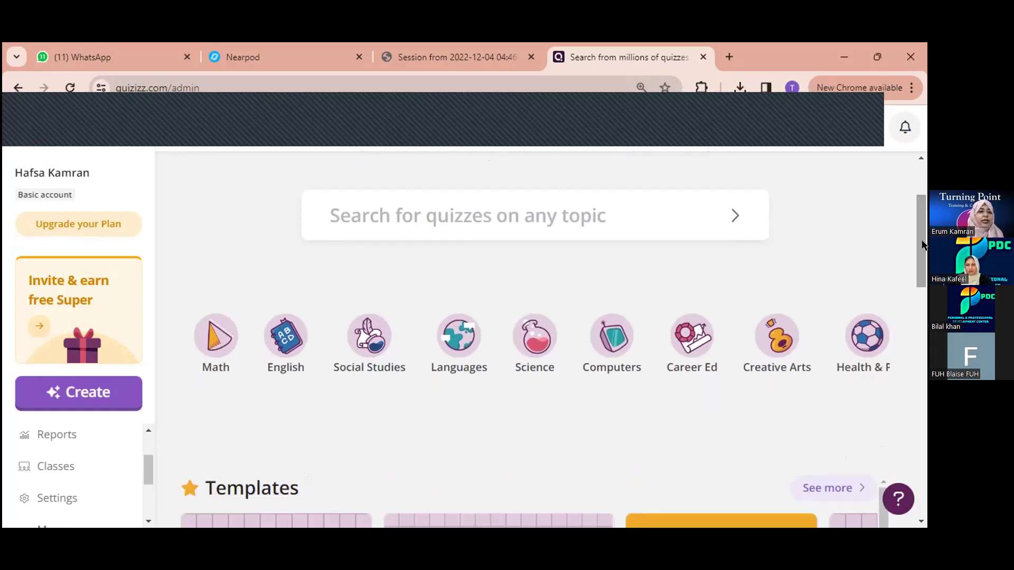
pyautogui.click(76, 434)
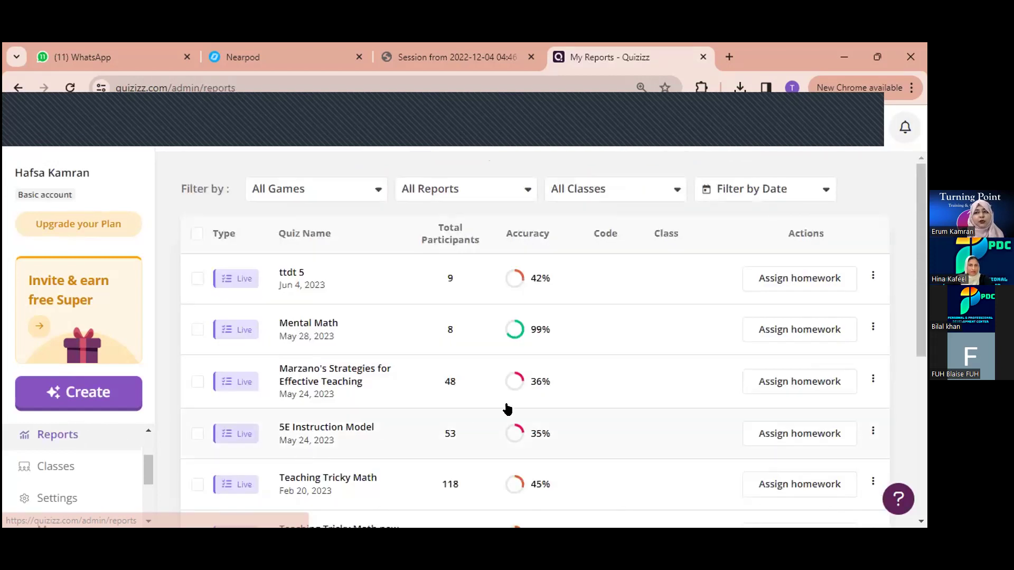
pyautogui.moveTo(922, 224); pyautogui.dragTo(923, 445)
pyautogui.moveTo(922, 342); pyautogui.dragTo(923, 320)
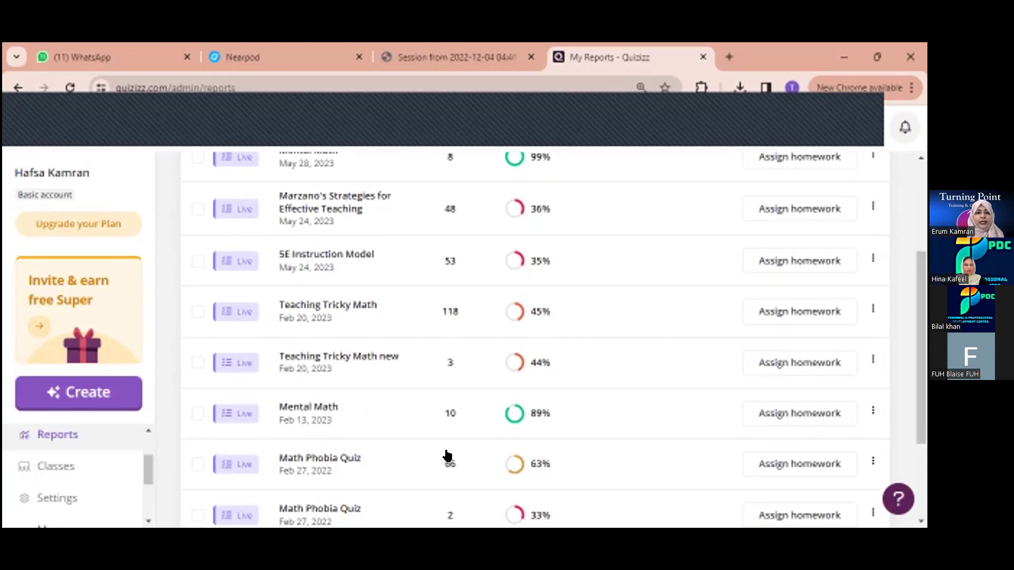
# Step: Open the Mental Math report from Feb 13, 2023 and examine its class summary and the participants' results
pyautogui.click(328, 408)
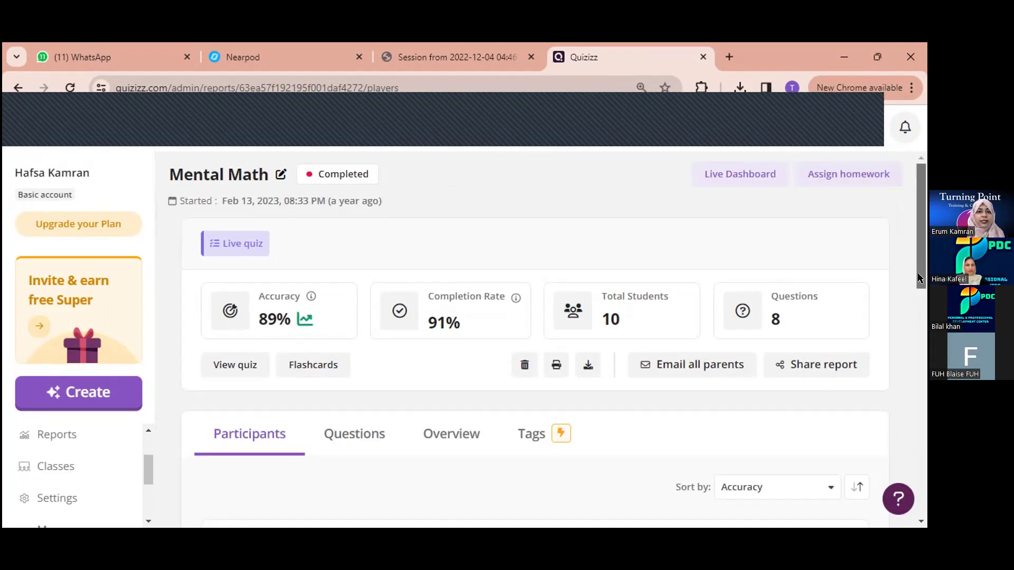
pyautogui.scroll(-1, 919, 274)
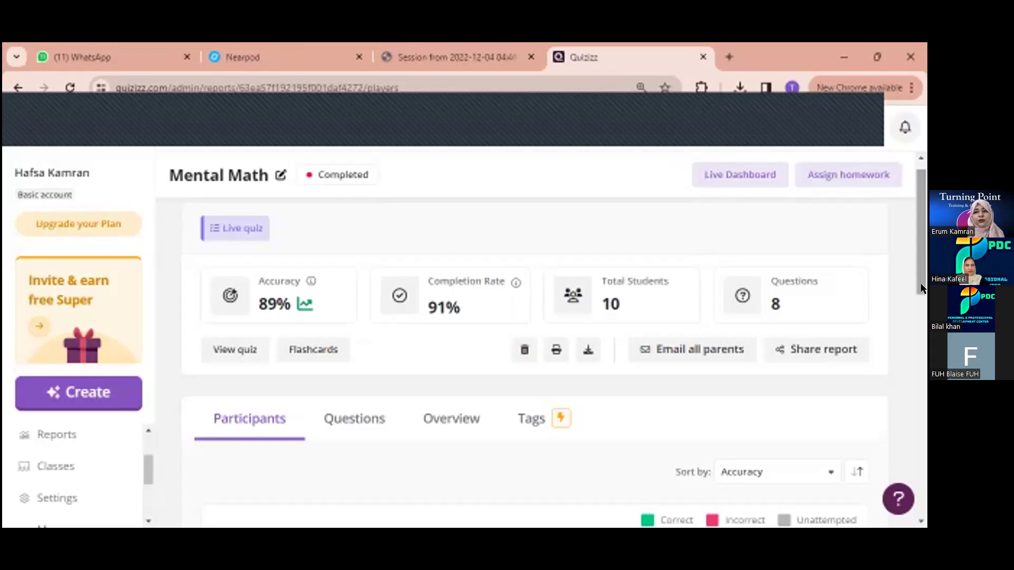
pyautogui.scroll(-3, 919, 296)
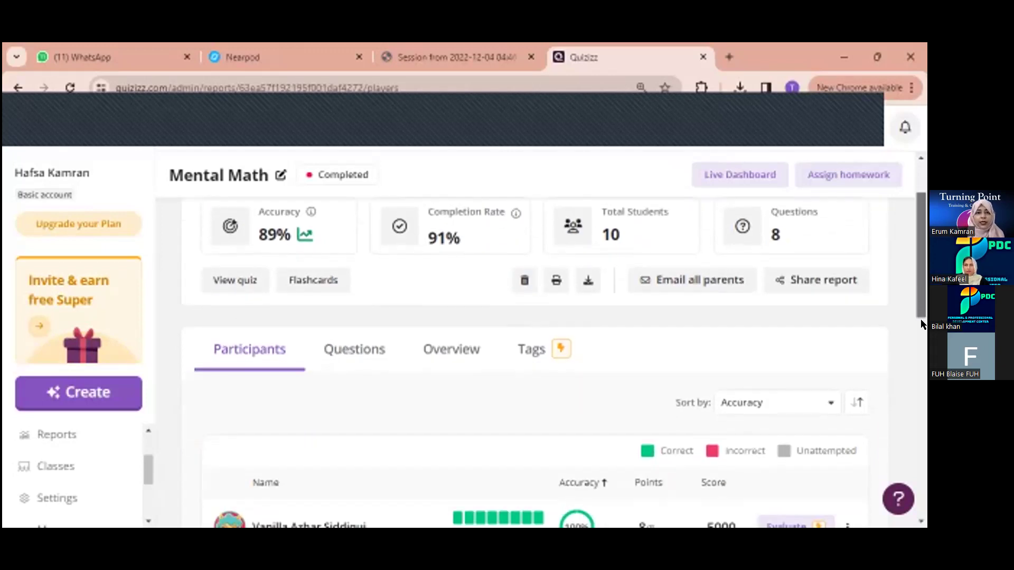
pyautogui.scroll(-2, 921, 322)
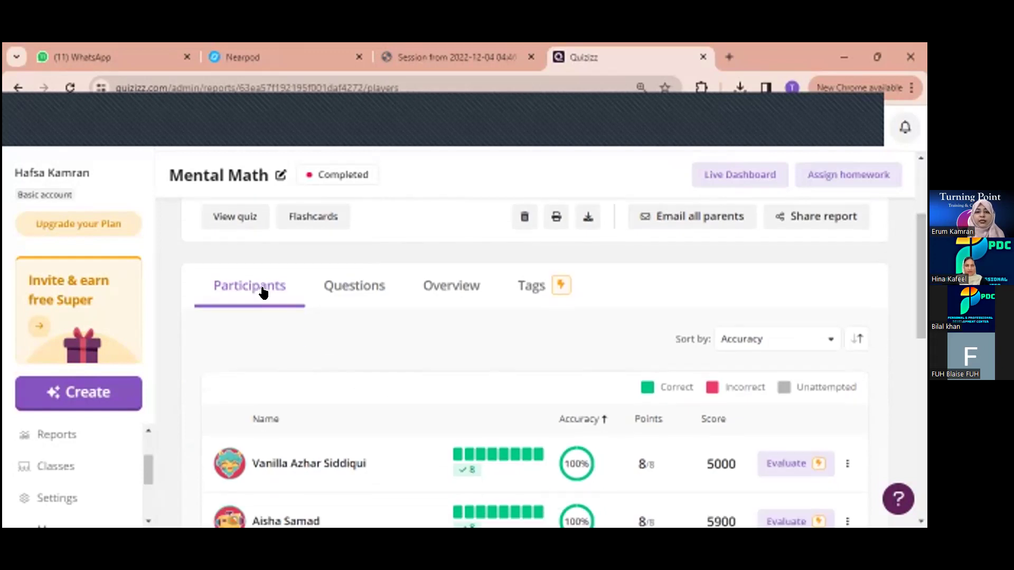
pyautogui.moveTo(919, 309)
pyautogui.mouseDown()
pyautogui.moveTo(916, 452)
pyautogui.moveTo(923, 312)
pyautogui.mouseUp()
pyautogui.scroll(-1, 923, 313)
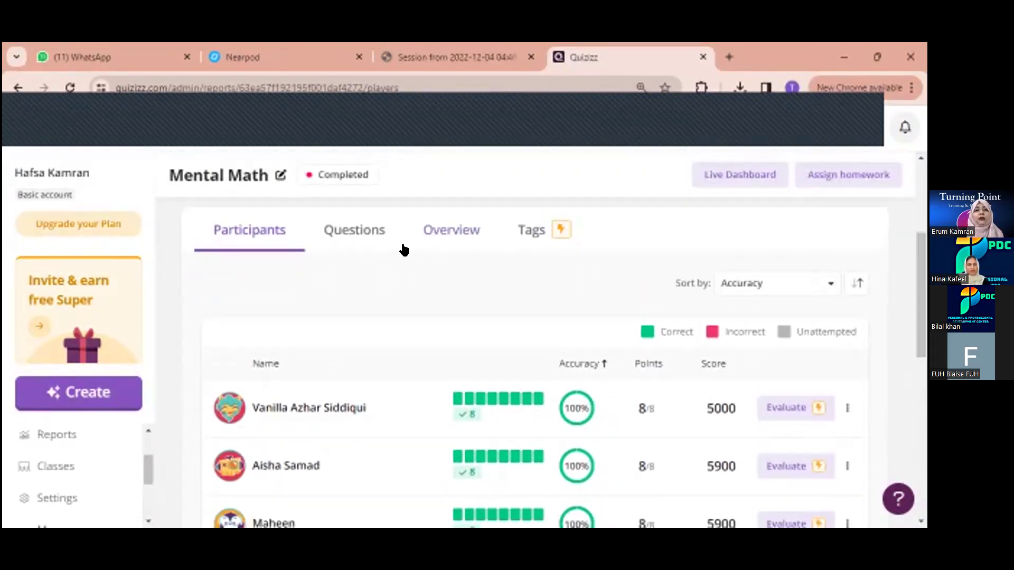
# Step: Show the report's question-by-question results and review the accuracy and answer breakdown for the quiz questions
pyautogui.click(368, 227)
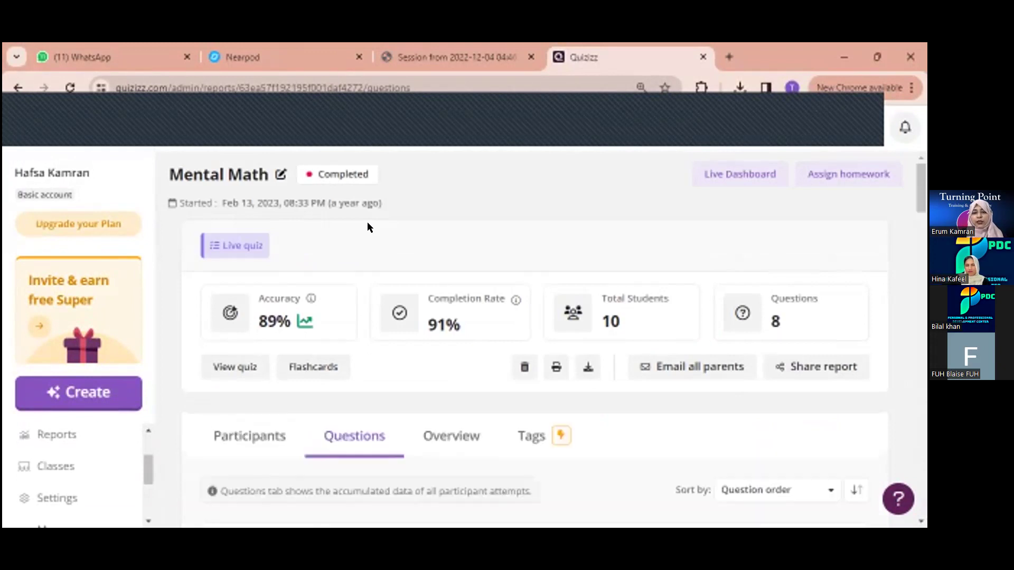
pyautogui.moveTo(923, 188); pyautogui.dragTo(923, 212)
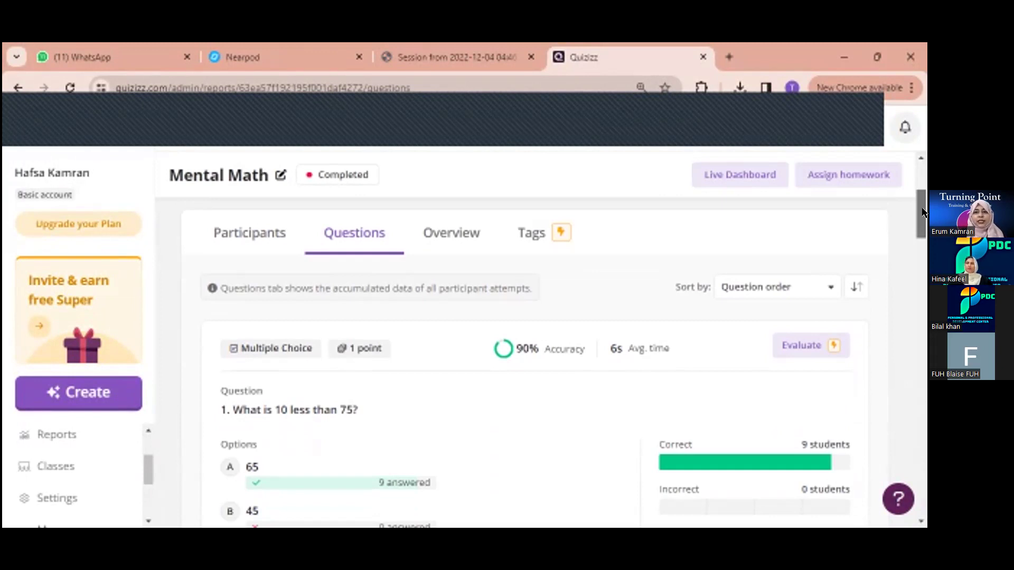
pyautogui.moveTo(923, 212); pyautogui.dragTo(919, 271)
pyautogui.scroll(10, 918, 264)
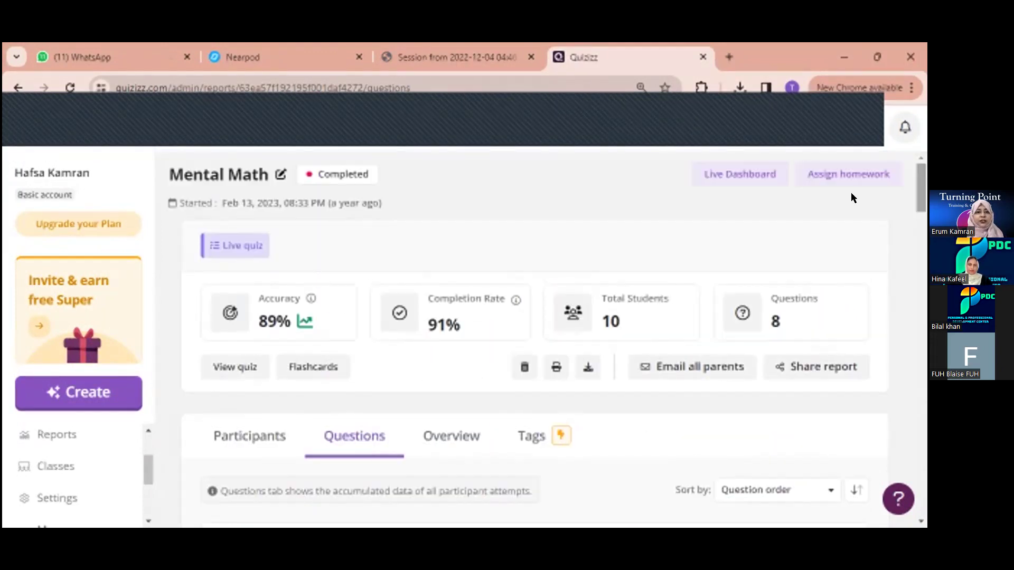
# Step: Show the report's overview and examine the grid of each student's score and answers per question
pyautogui.click(461, 438)
pyautogui.moveTo(917, 286); pyautogui.dragTo(909, 490)
pyautogui.scroll(1, 920, 475)
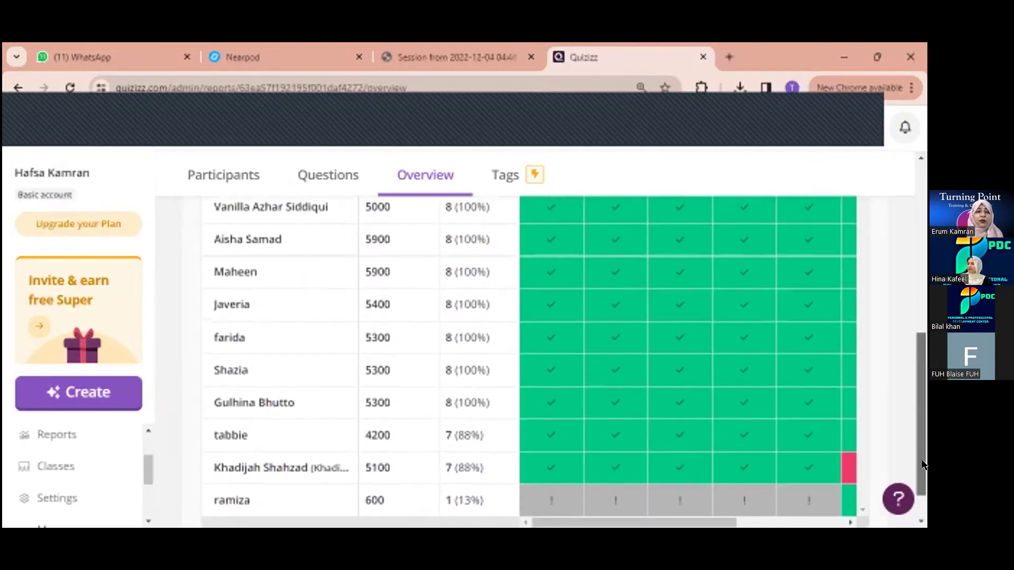
pyautogui.moveTo(923, 439); pyautogui.dragTo(923, 274)
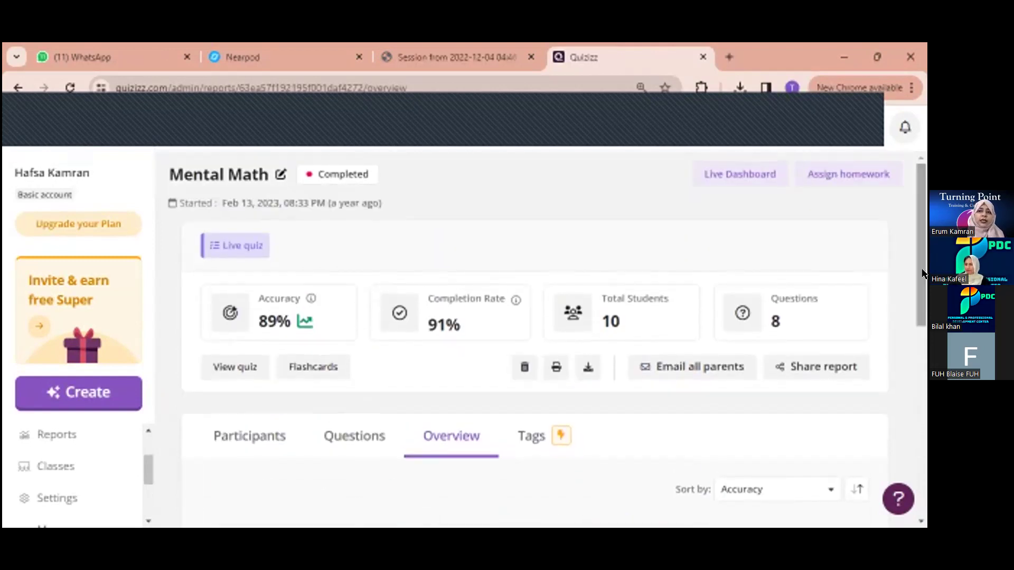
# Step: Open the Live Dashboard for the Mental Math quiz and turn its sound volume down to the minimum
pyautogui.click(746, 175)
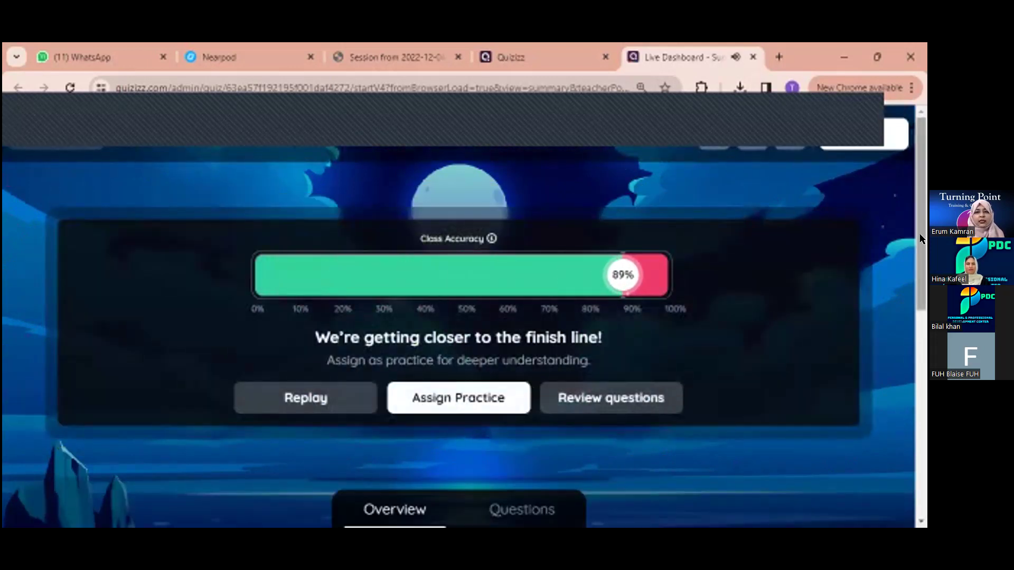
pyautogui.moveTo(917, 248); pyautogui.dragTo(917, 274)
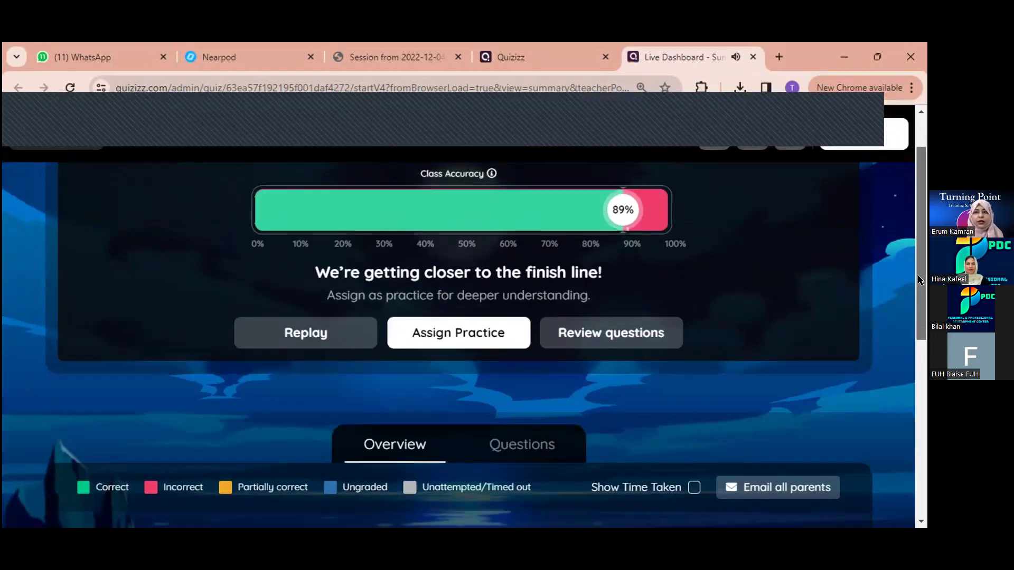
pyautogui.click(752, 142)
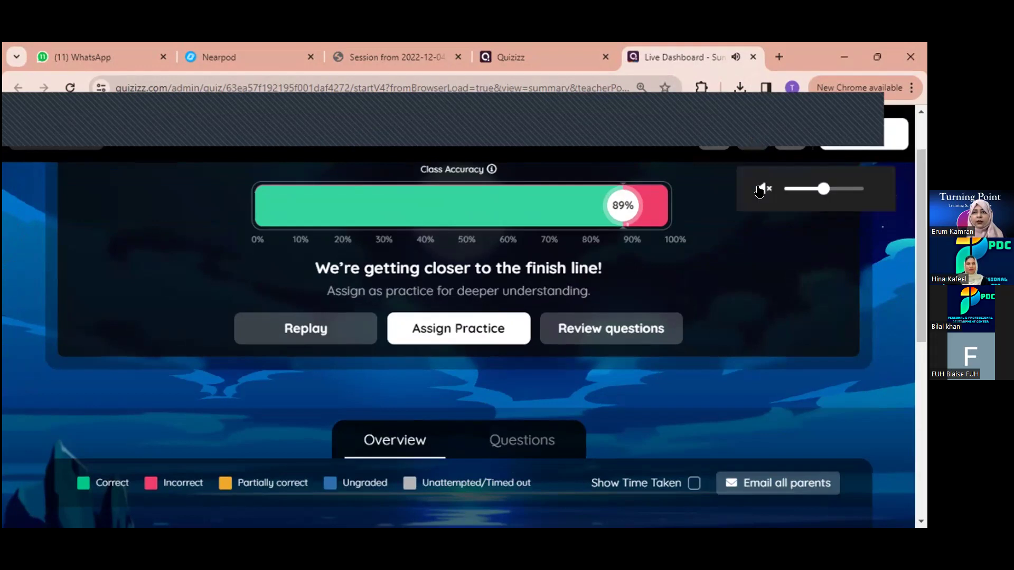
pyautogui.click(784, 189)
# Step: Show the time taken in the dashboard's student overview and examine the response times for each question
pyautogui.moveTo(919, 243); pyautogui.dragTo(922, 306)
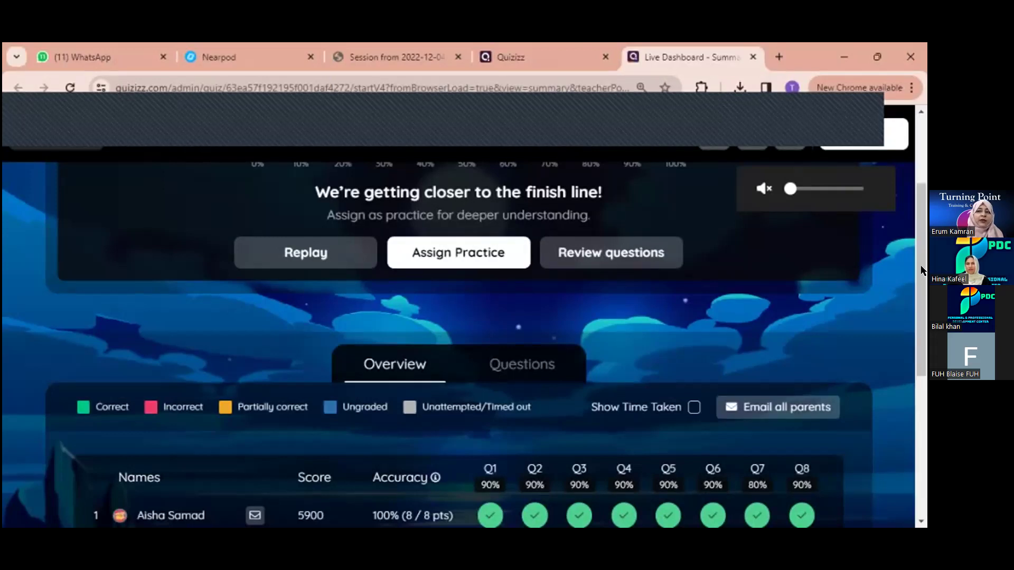
pyautogui.moveTo(922, 270); pyautogui.dragTo(922, 400)
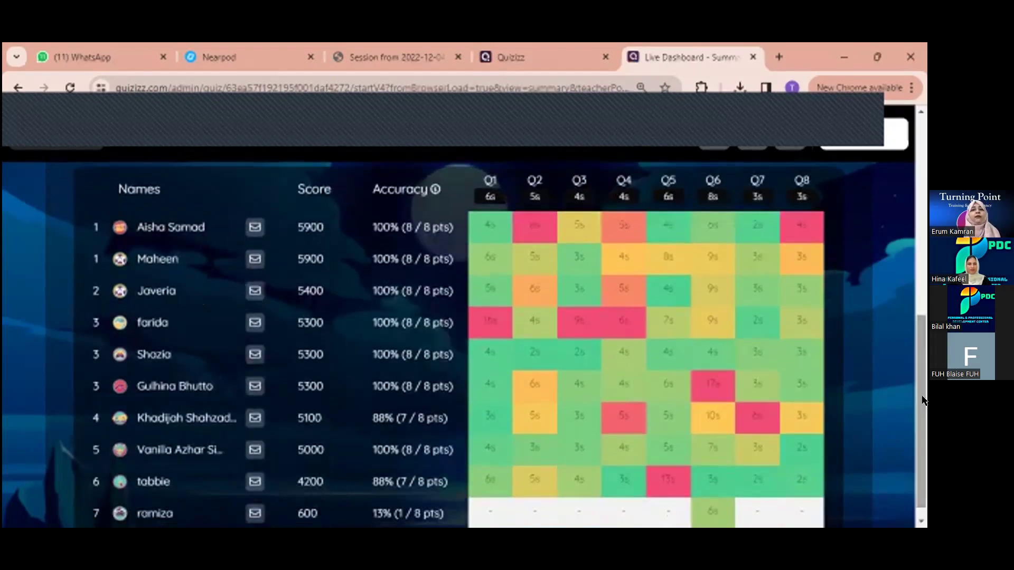